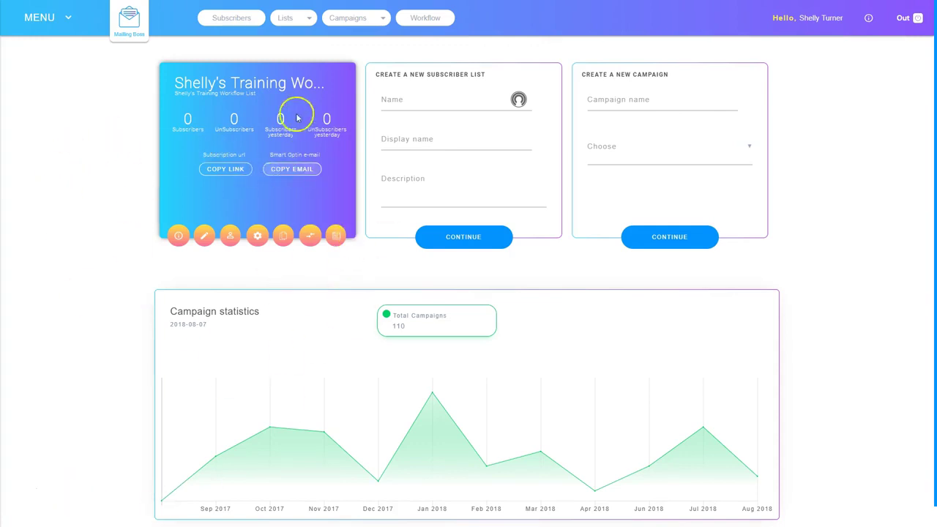
Step: Open the Workflow (Beta) designer from the top navigation bar
{"action": "left_click", "coordinate": [425, 17]}
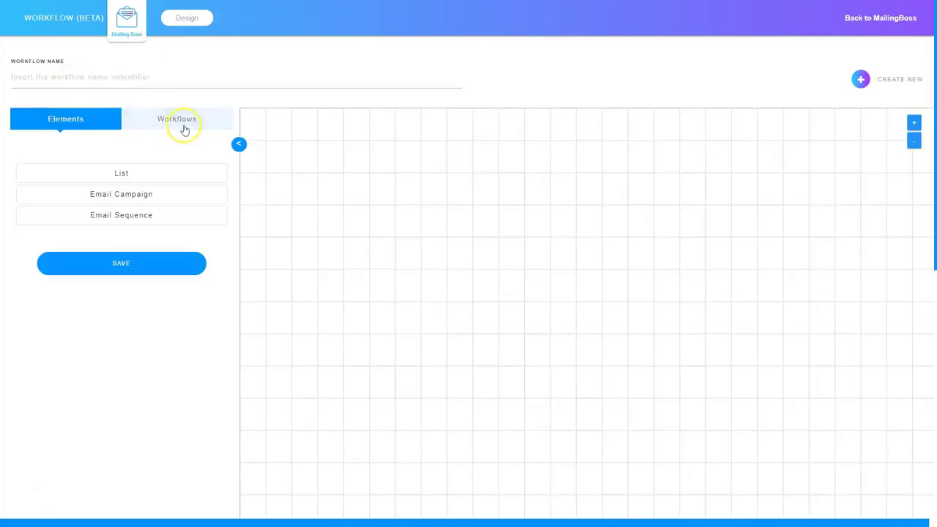
Step: Load the saved training workflow from the Workflows list onto the canvas
{"action": "left_click", "coordinate": [183, 122]}
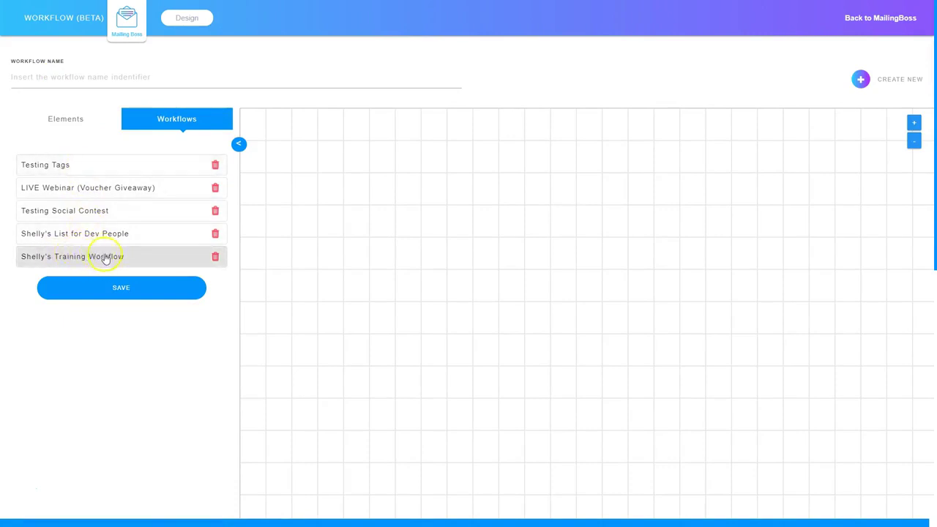
{"action": "left_click", "coordinate": [95, 257]}
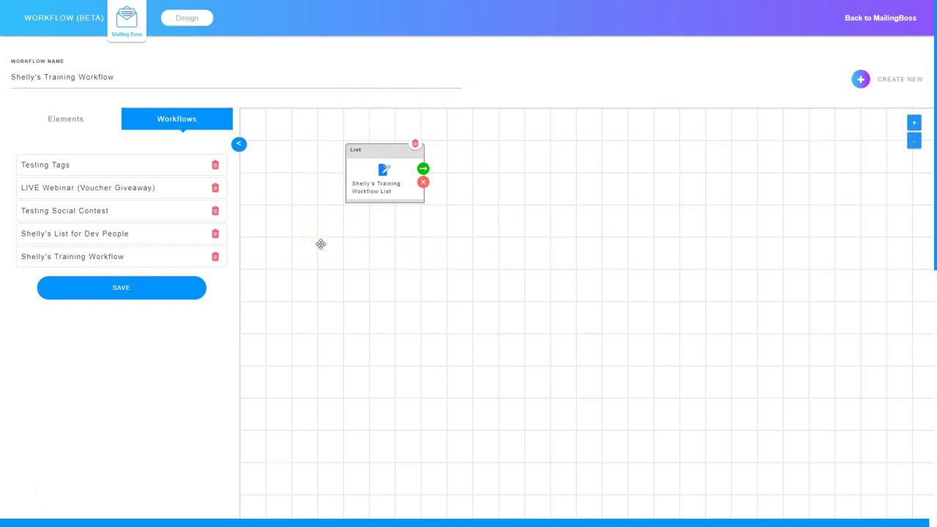
Step: Add an Email Sequence step after the training List element
{"action": "left_click", "coordinate": [422, 169]}
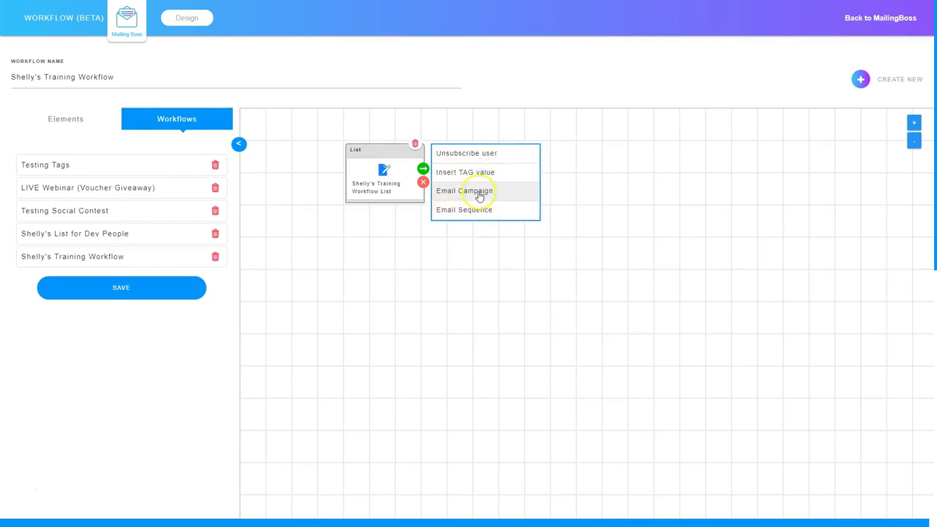
{"action": "left_click", "coordinate": [444, 210]}
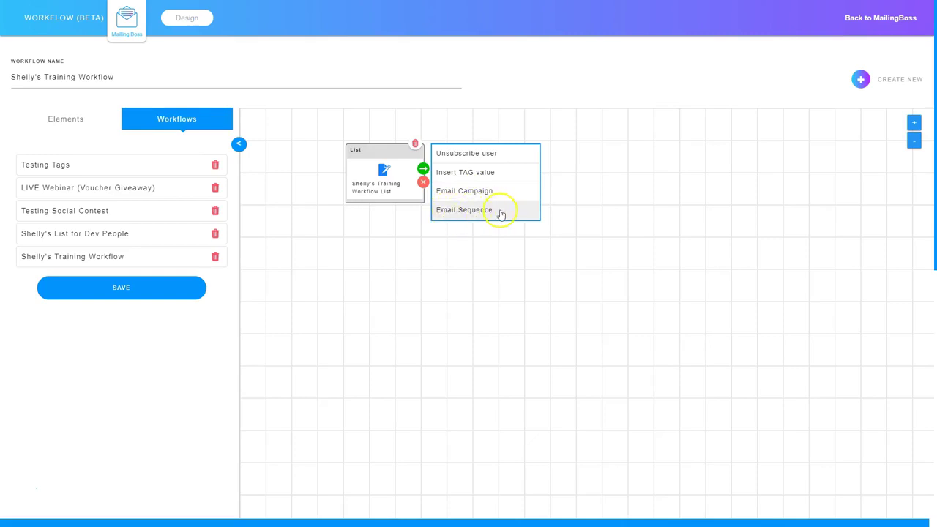
{"action": "left_click", "coordinate": [476, 210]}
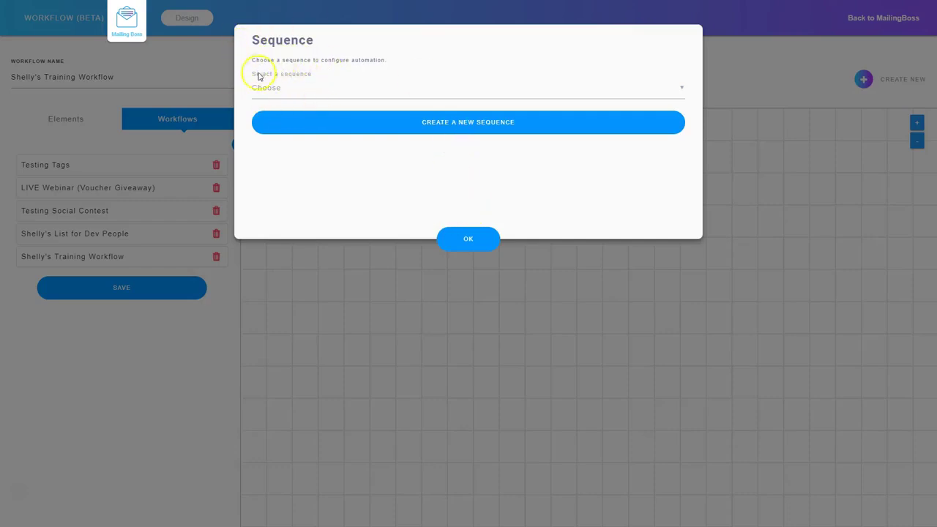
Step: Create a new sequence named 'Workflow Training Email Sequence' sending to future subscribers only
{"action": "left_click", "coordinate": [460, 123]}
{"action": "left_click", "coordinate": [288, 91]}
{"action": "type", "text": "Workflow Training Email Sequence"}
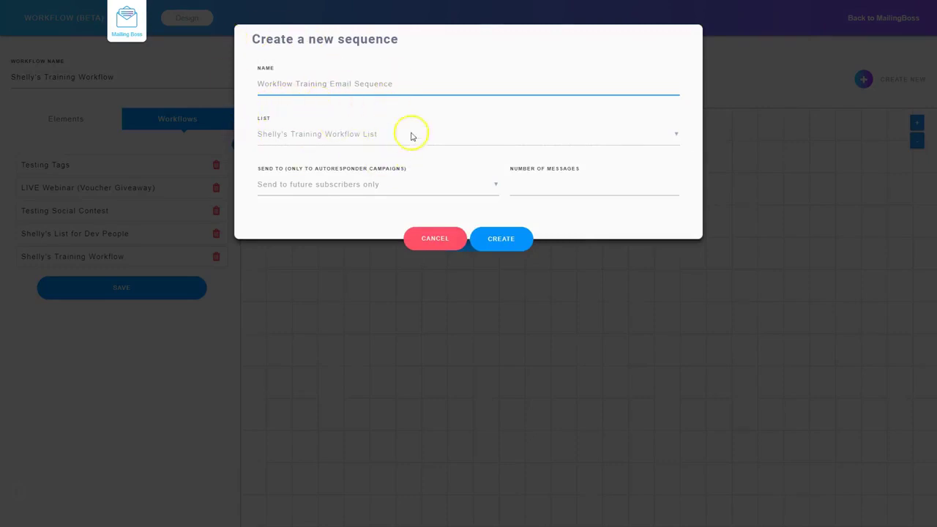
{"action": "left_click", "coordinate": [260, 159]}
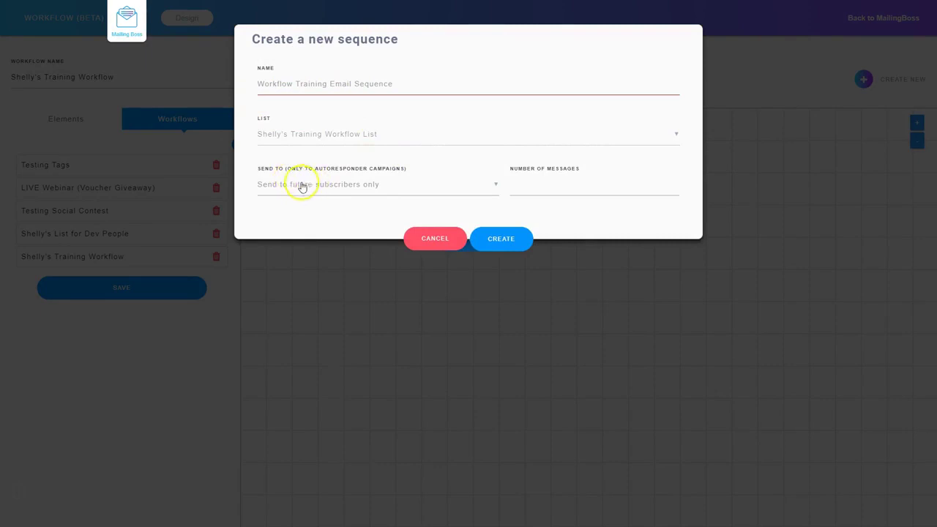
{"action": "left_click", "coordinate": [348, 186]}
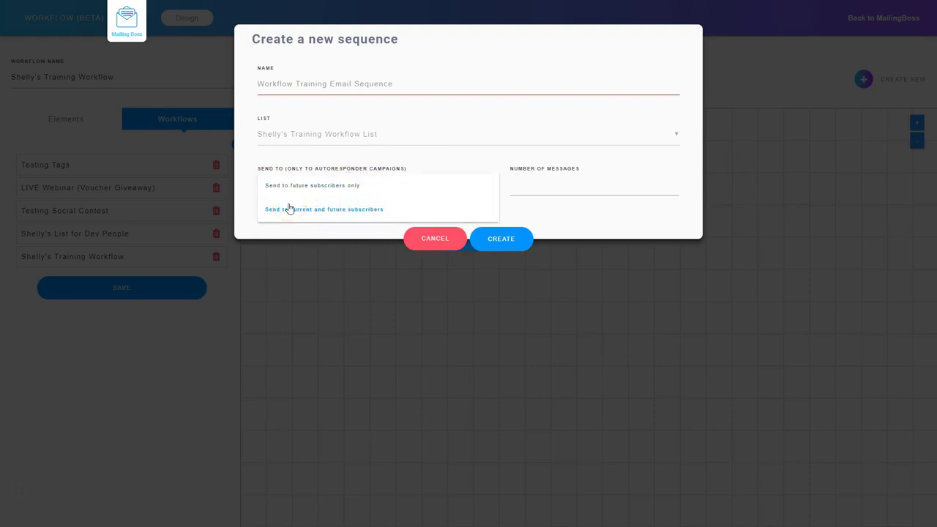
{"action": "left_click", "coordinate": [306, 186]}
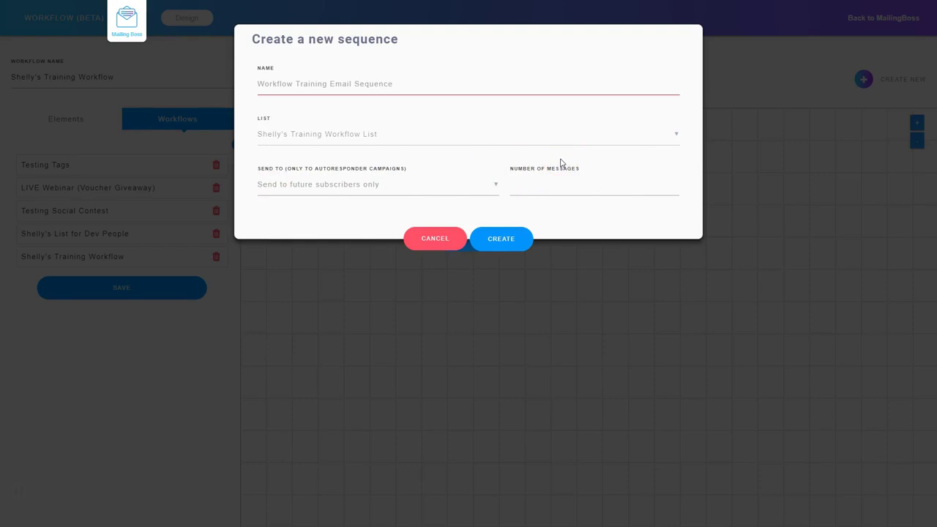
{"action": "left_click", "coordinate": [502, 239]}
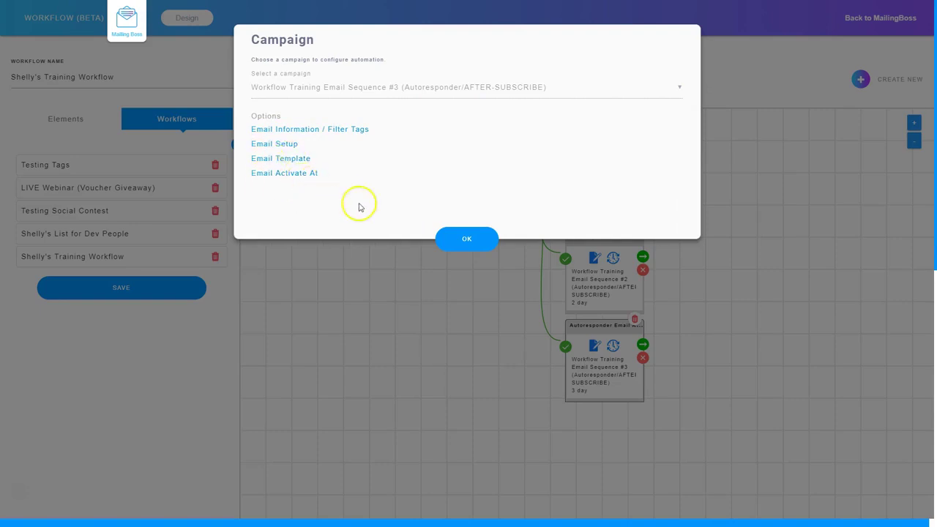
Step: Save the first autoresponder's Email Setup with subject 'Welcome Message' and continue to its template
{"action": "left_click", "coordinate": [465, 239]}
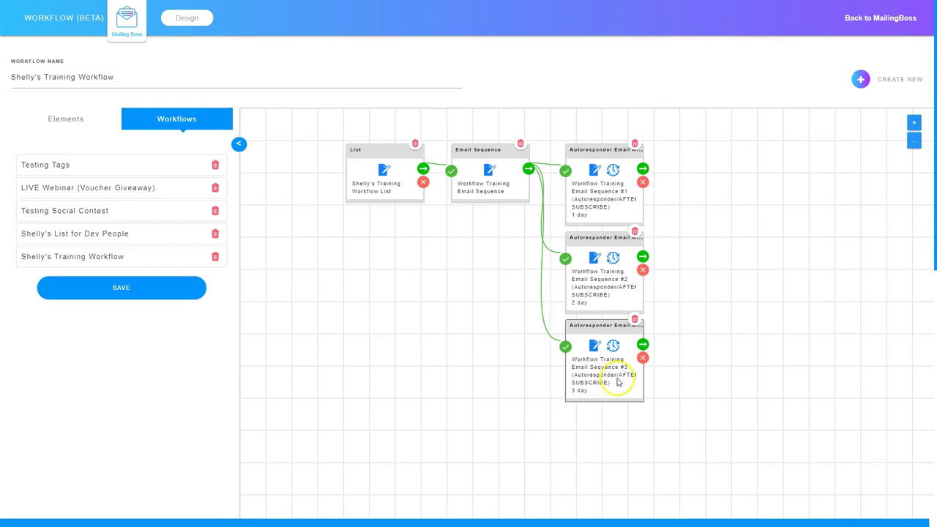
{"action": "left_click", "coordinate": [594, 170]}
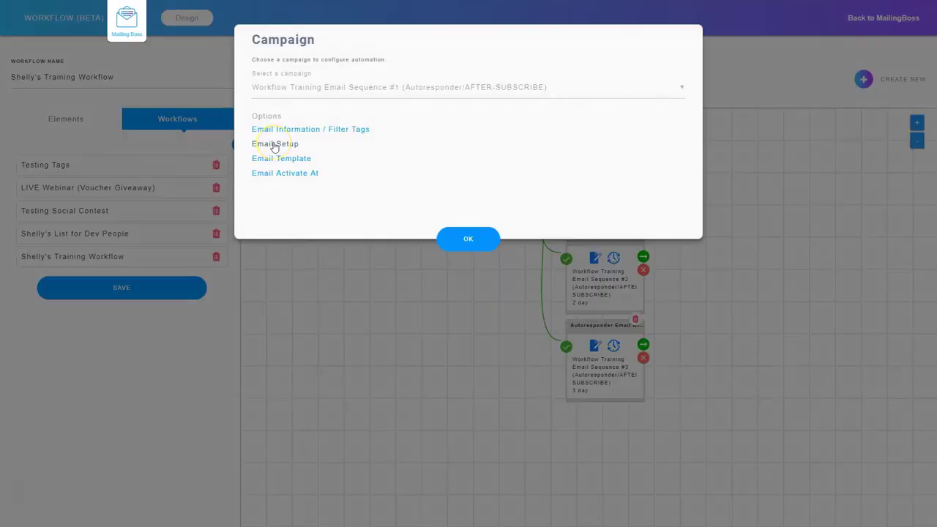
{"action": "left_click", "coordinate": [273, 144]}
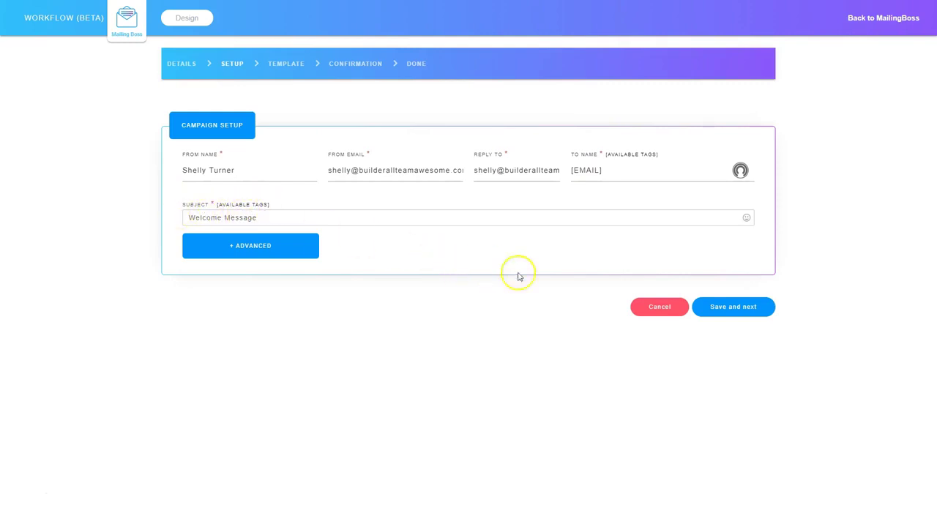
{"action": "left_click", "coordinate": [738, 308]}
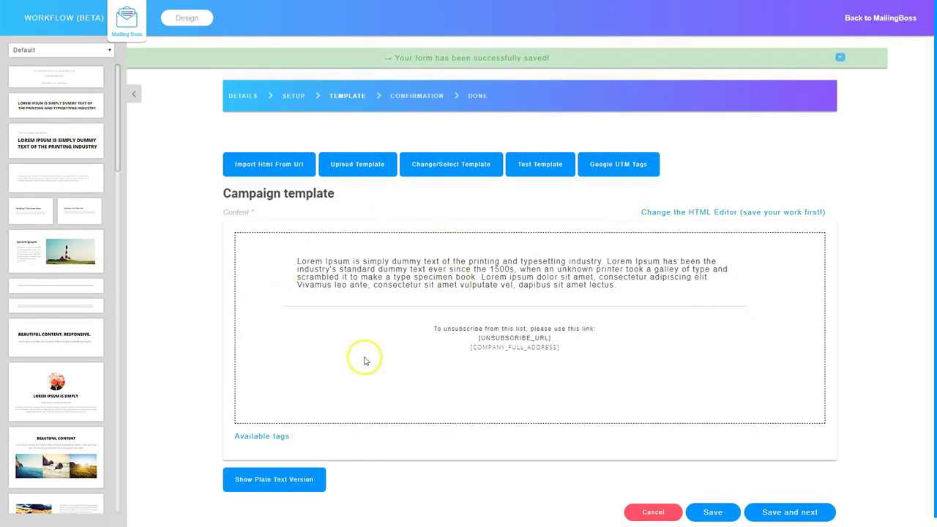
{"action": "left_click", "coordinate": [297, 260]}
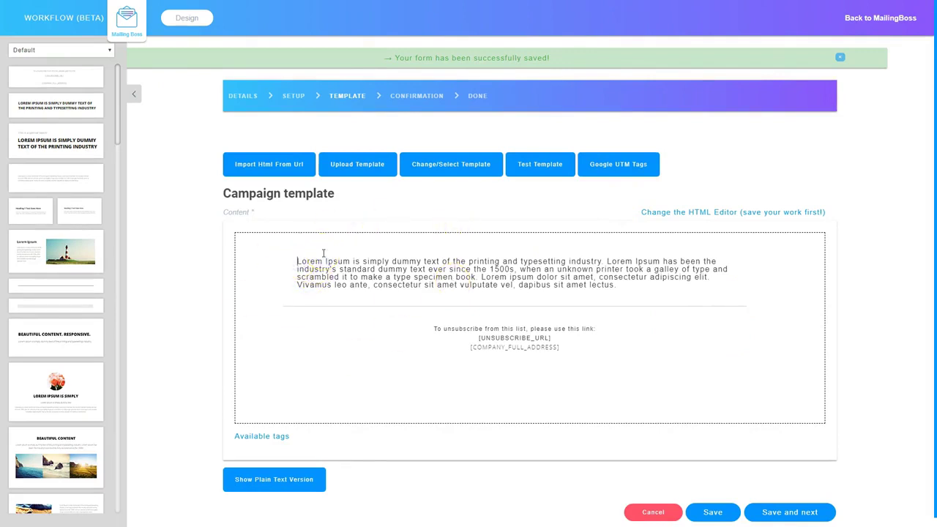
Step: Insert a 'Welcome Message' line above the Lorem Ipsum body and save the template
{"action": "type", "text": "Welcome Mess"}
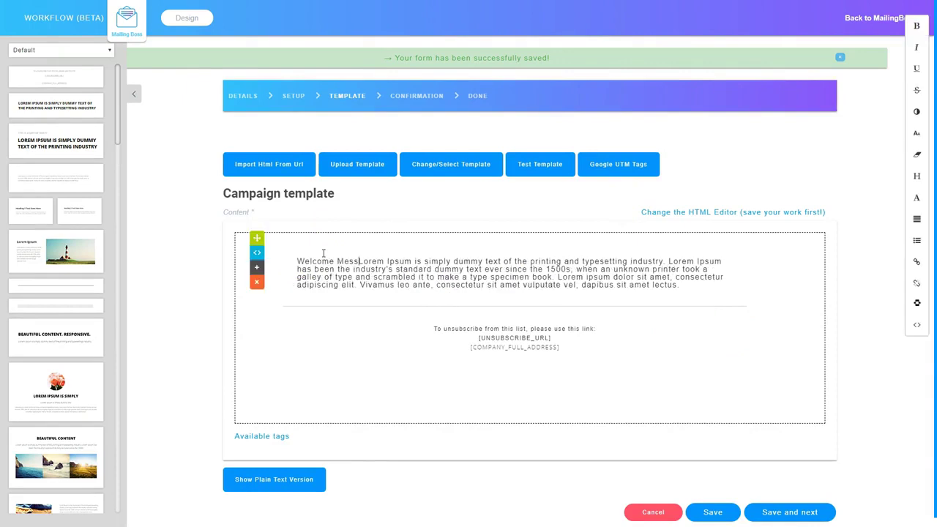
{"action": "type", "text": "age"}
{"action": "key", "text": "Return"}
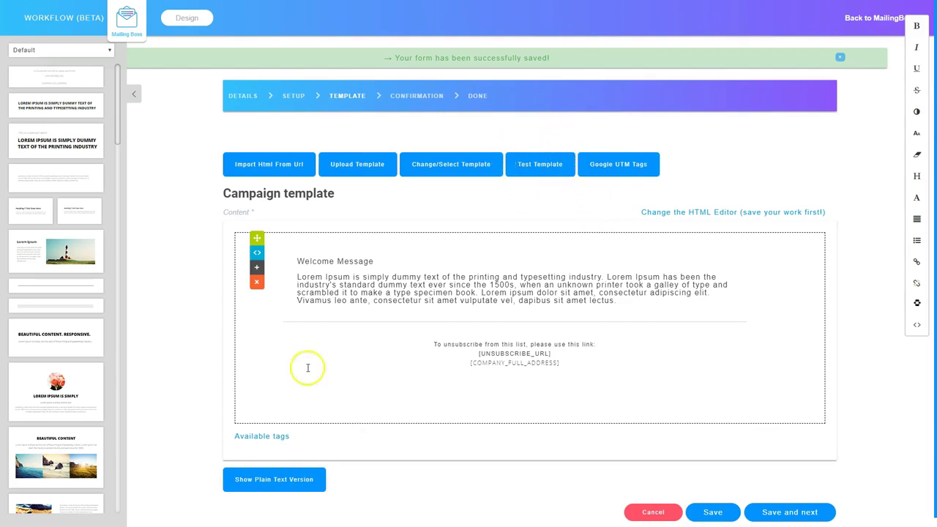
{"action": "left_click", "coordinate": [776, 511]}
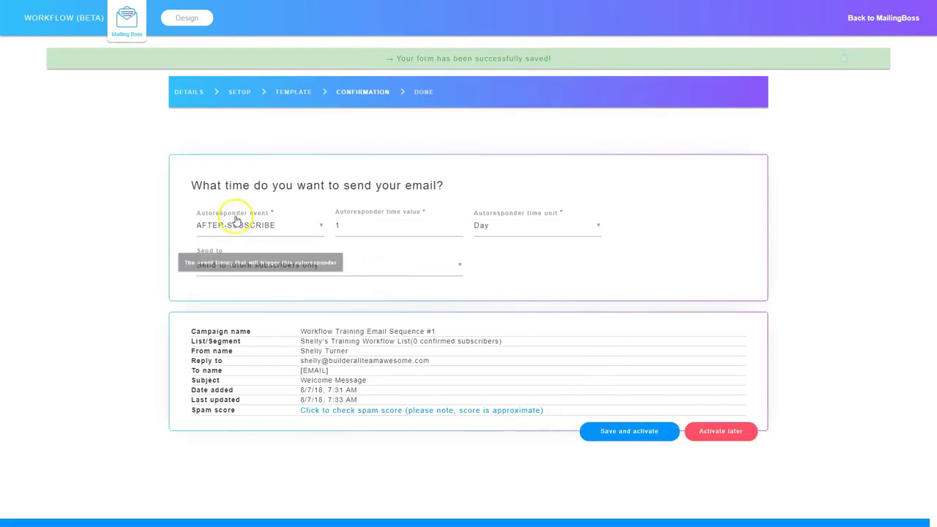
Step: Schedule the first email AFTER-SUBSCRIBE with a 0-day delay for future subscribers, then save and activate
{"action": "left_click", "coordinate": [273, 225]}
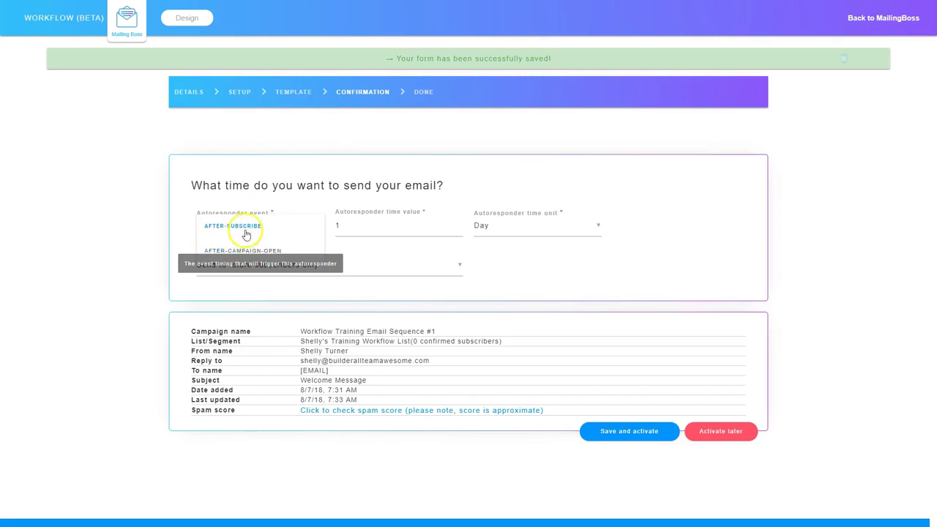
{"action": "left_click", "coordinate": [244, 226]}
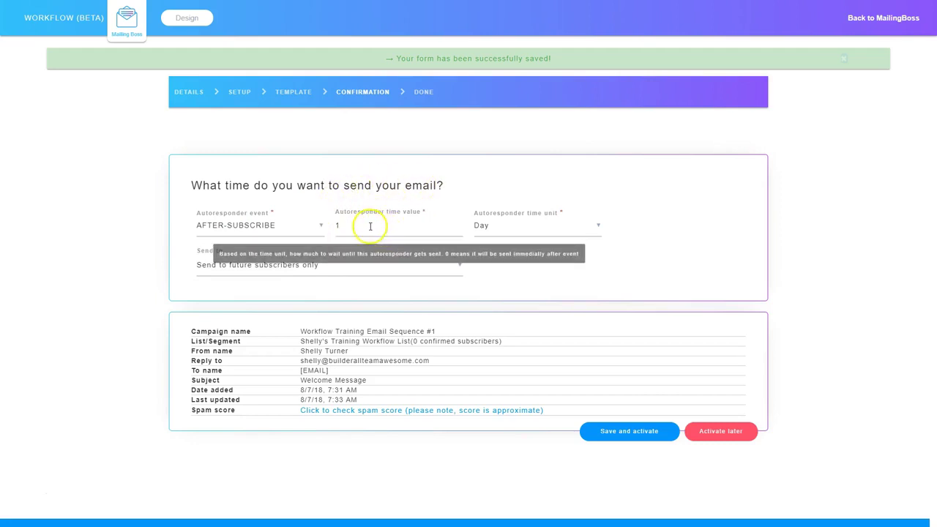
{"action": "double_click", "coordinate": [336, 226]}
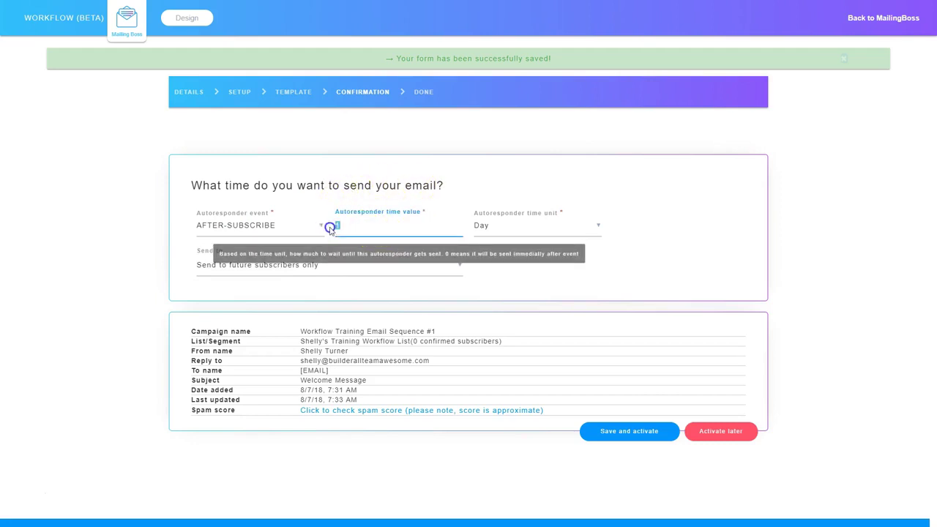
{"action": "type", "text": "0"}
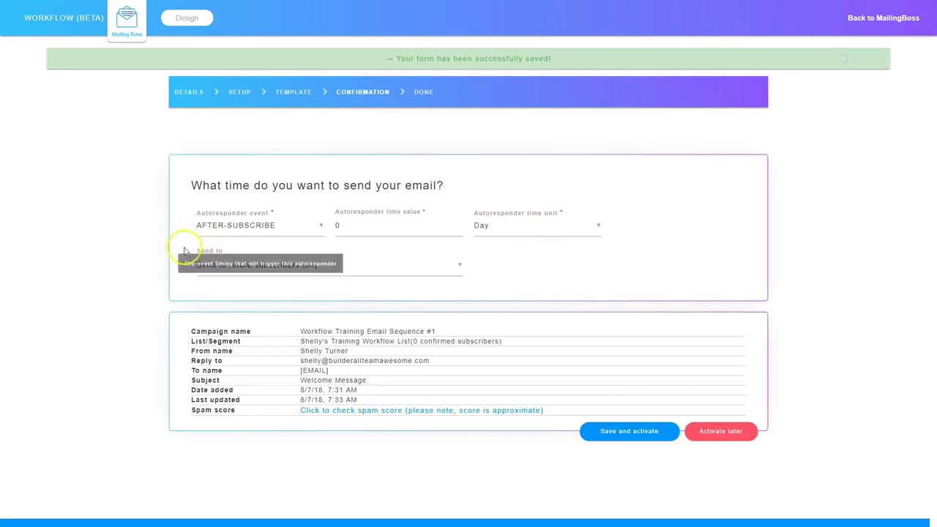
{"action": "left_click", "coordinate": [325, 267]}
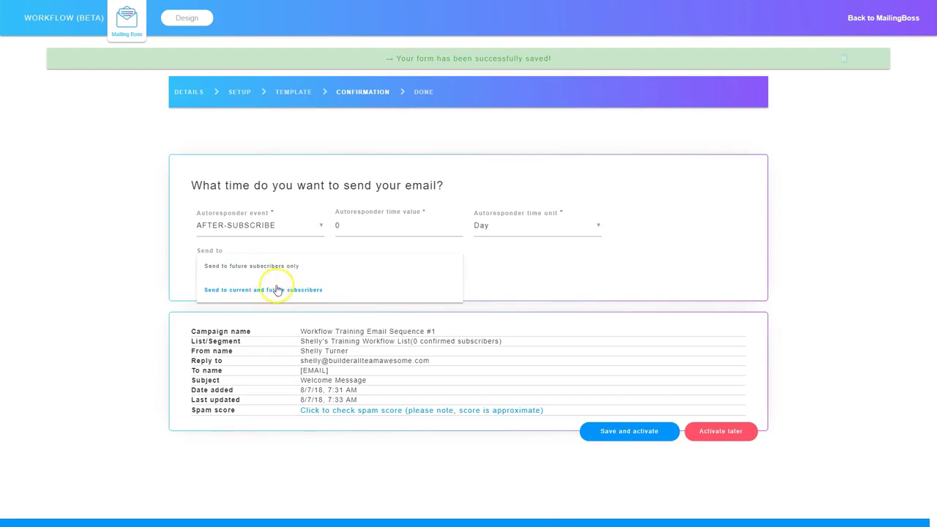
{"action": "left_click", "coordinate": [552, 261]}
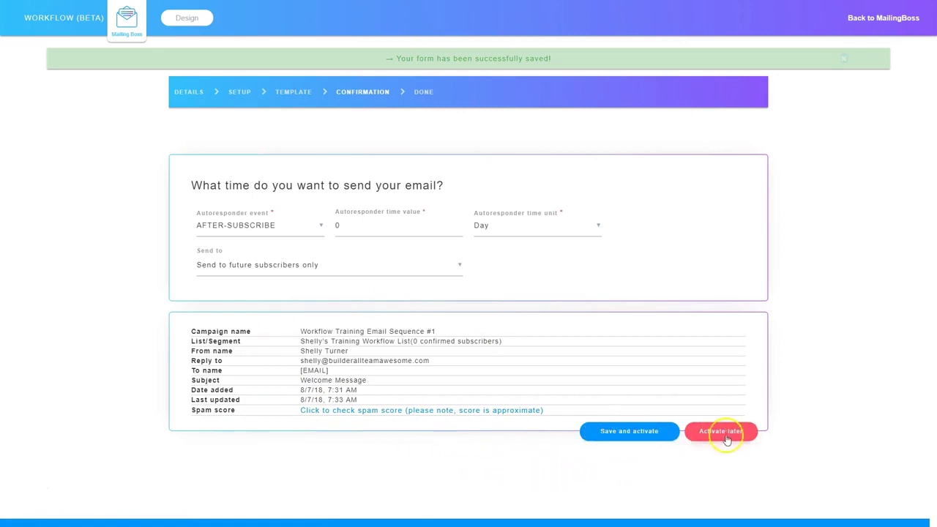
{"action": "left_click", "coordinate": [628, 432]}
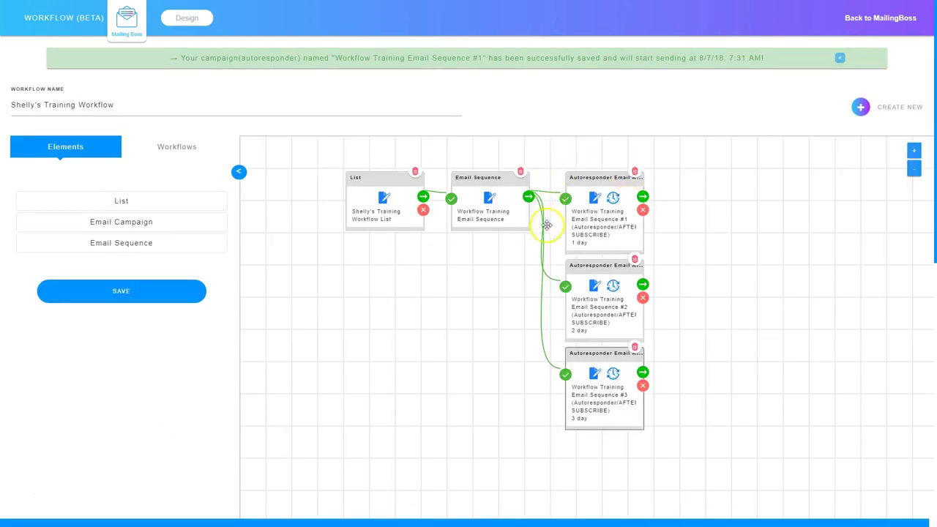
Step: Open the first Autoresponder's Campaign Options to check its active, 0-day timing
{"action": "left_click", "coordinate": [614, 199]}
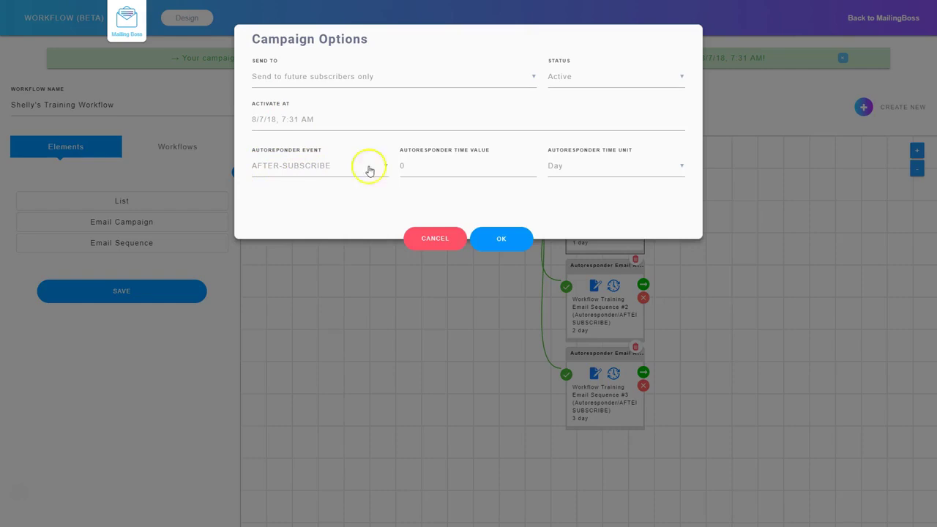
Step: Close Campaign Options, keeping the first email at 0 days
{"action": "left_click", "coordinate": [502, 240]}
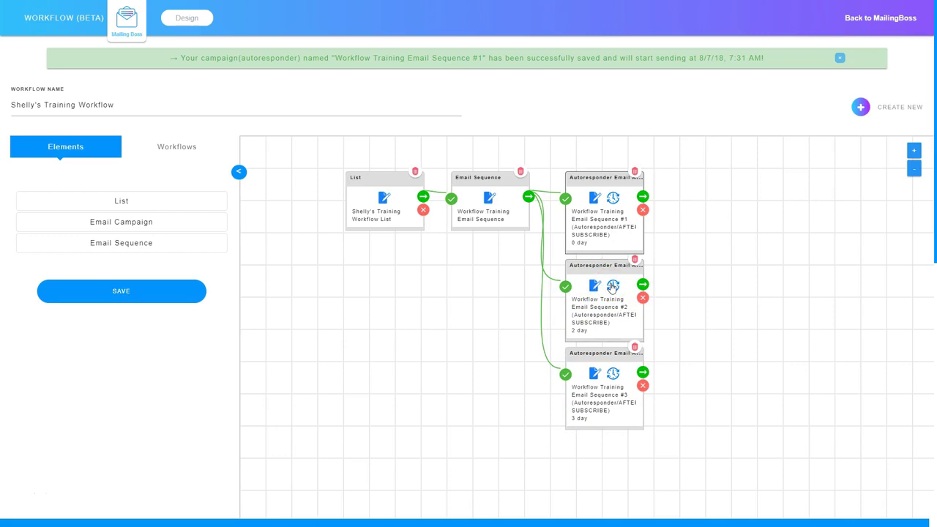
Step: Save the training workflow with its list, sequence and three emails
{"action": "left_click", "coordinate": [117, 292]}
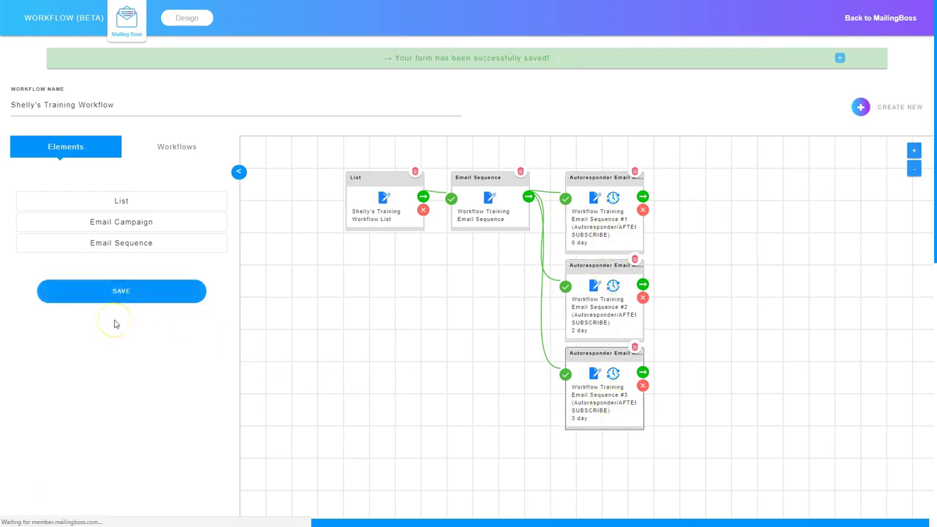